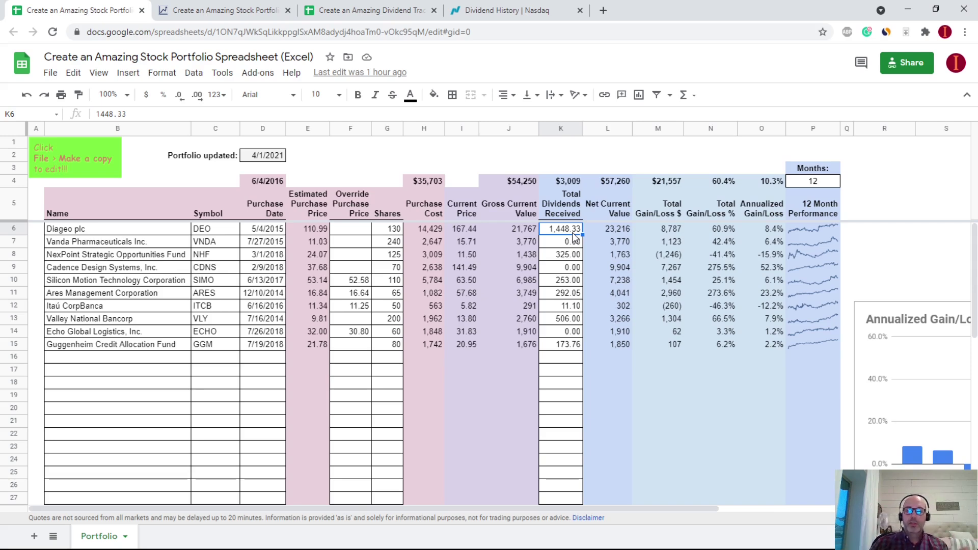
# Examine the Total Dividends Received column and Diageo's Net Current Value, Total Gain/Loss $ and Shares cells in the portfolio.
pyautogui.moveTo(565, 230); pyautogui.dragTo(569, 352)
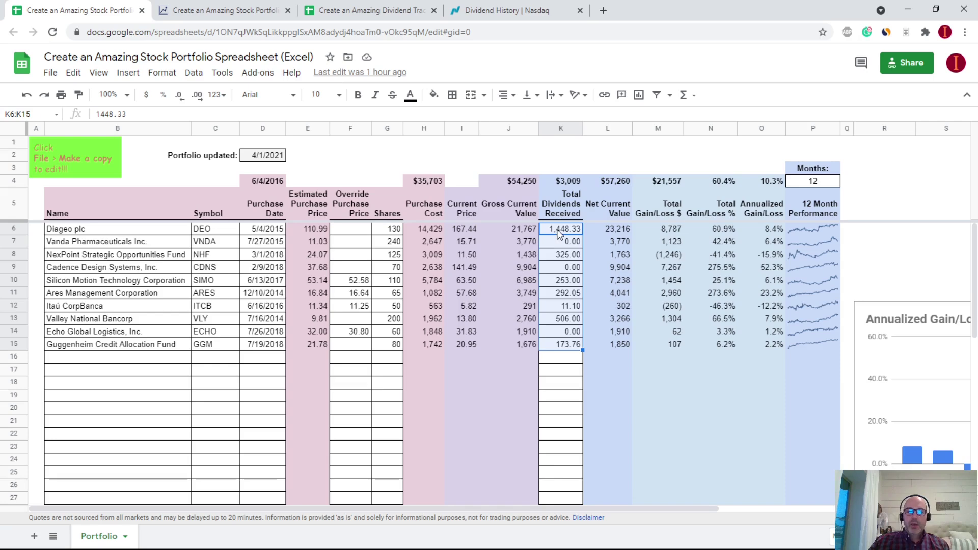
pyautogui.click(601, 232)
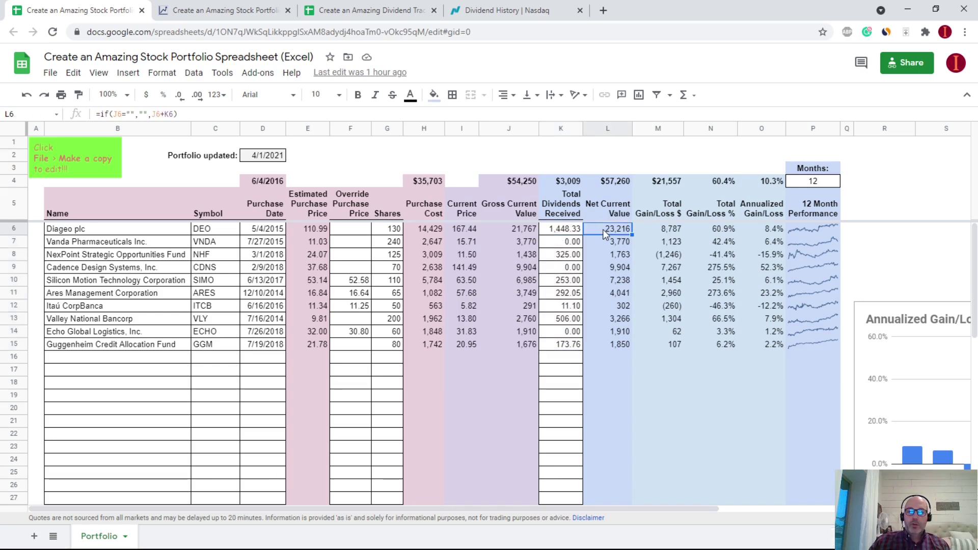
pyautogui.click(656, 233)
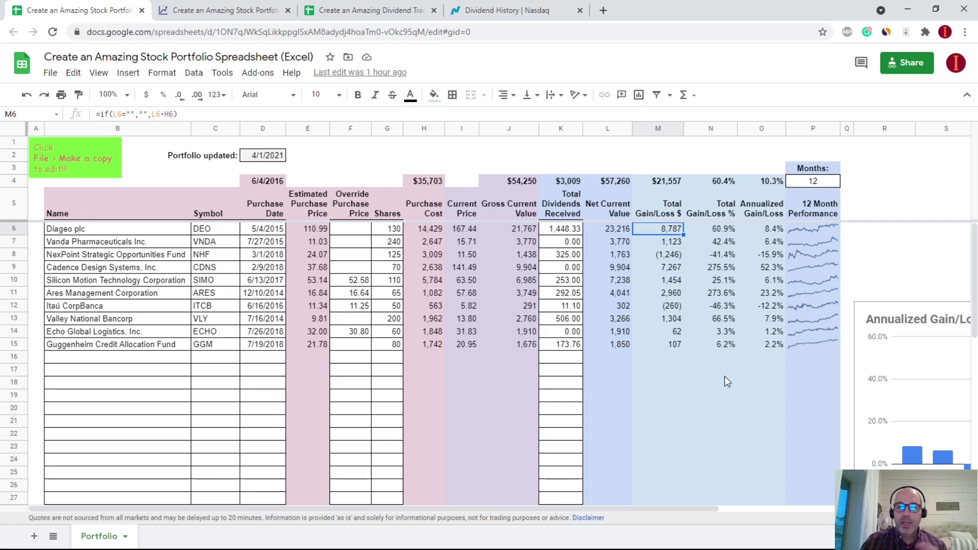
pyautogui.click(557, 232)
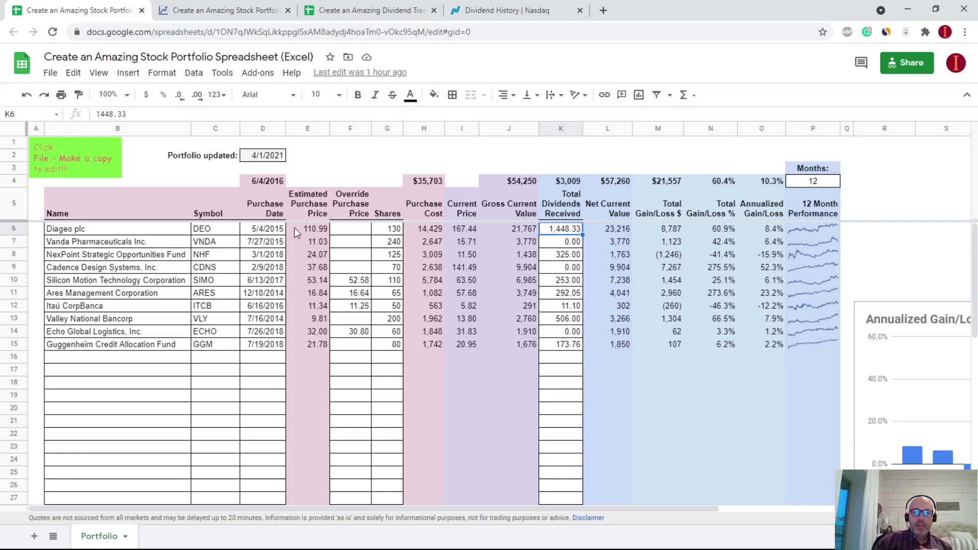
pyautogui.click(384, 229)
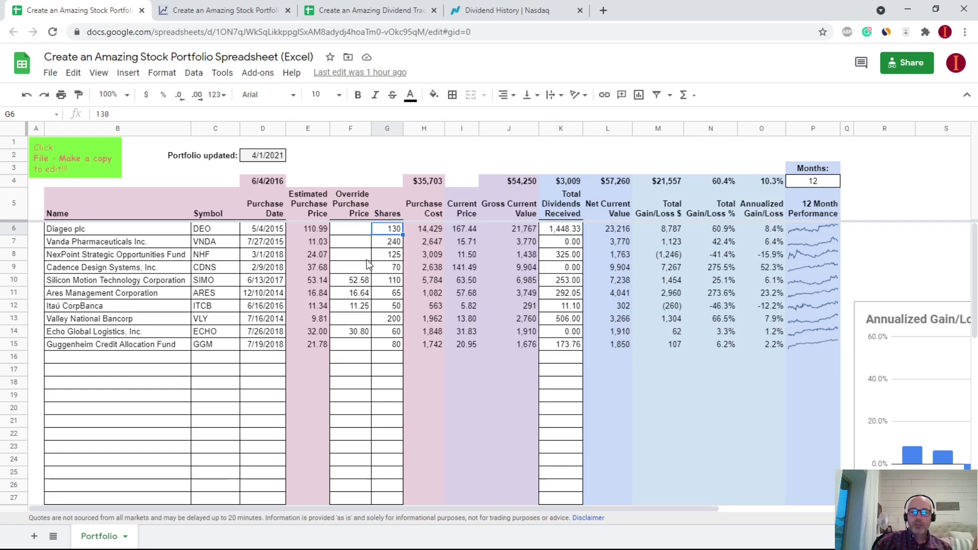
pyautogui.click(553, 234)
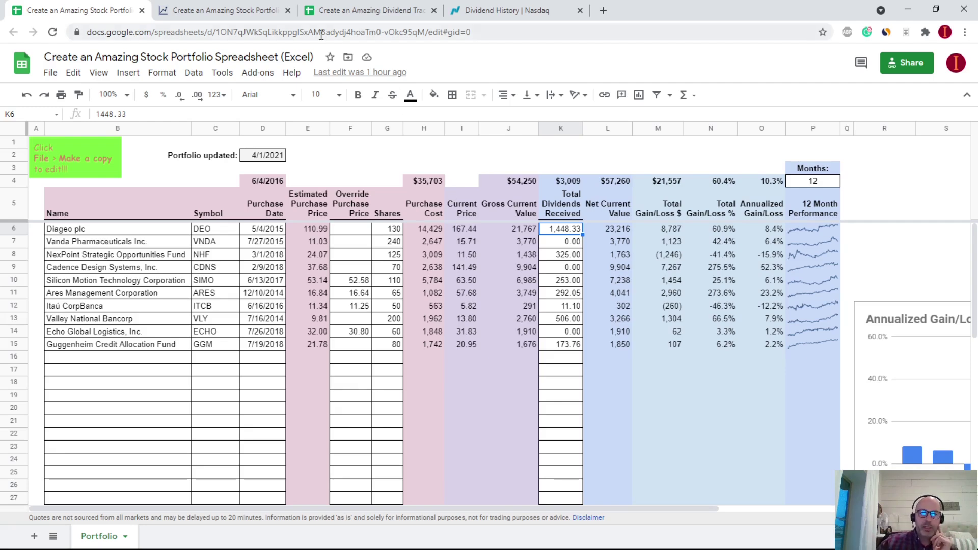
# Switch to the Invest Some Money article and read how to retrieve dividends from a brokerage or the Nasdaq Dividend History page.
pyautogui.click(232, 8)
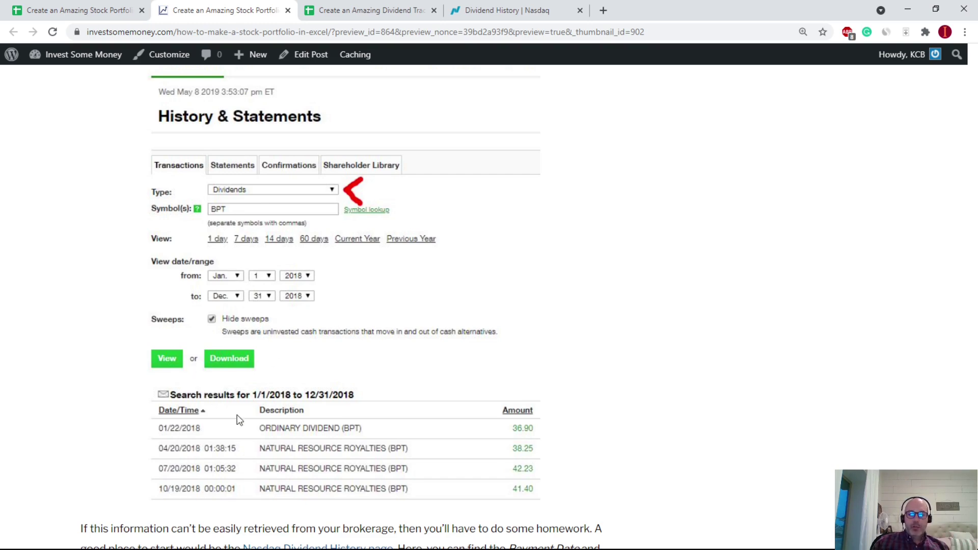
pyautogui.scroll(-1, 253, 402)
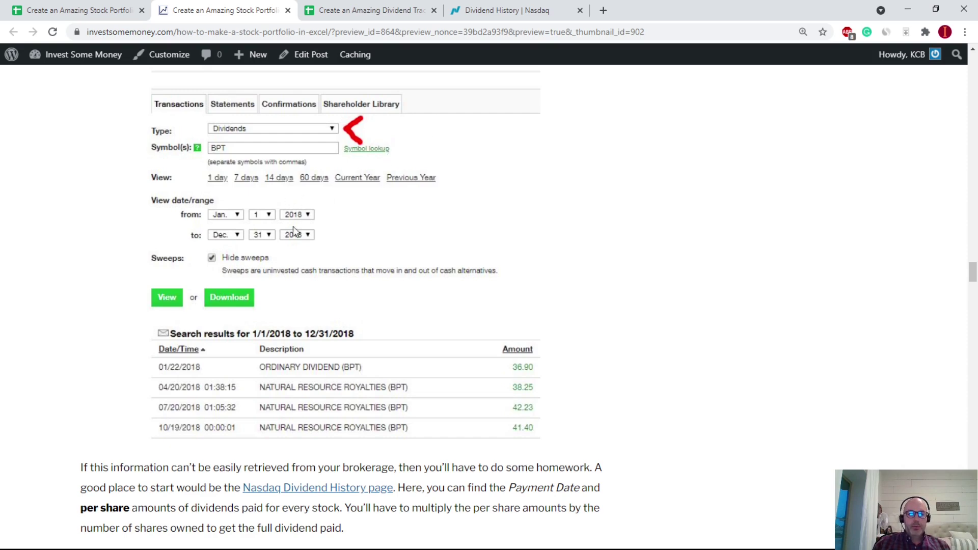
pyautogui.scroll(-5, 254, 185)
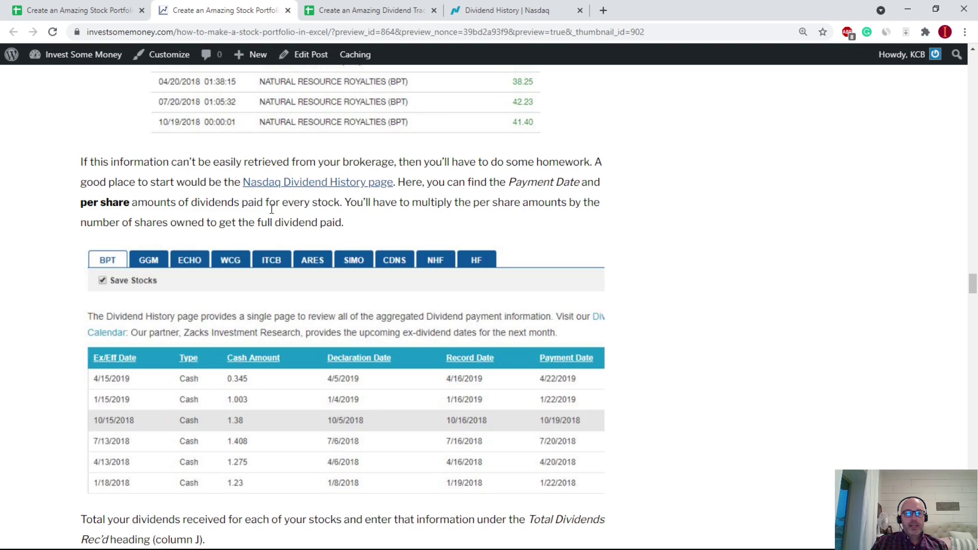
# Look up Diageo (DEO) and Valley National Bancorp (VLY) on the Nasdaq website and open the VLY dividend history.
pyautogui.click(514, 10)
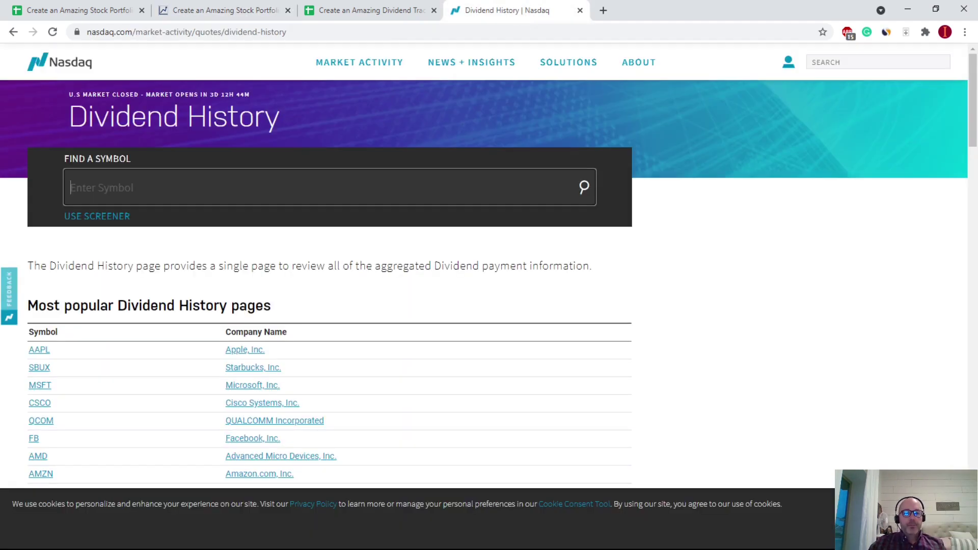
pyautogui.click(311, 15)
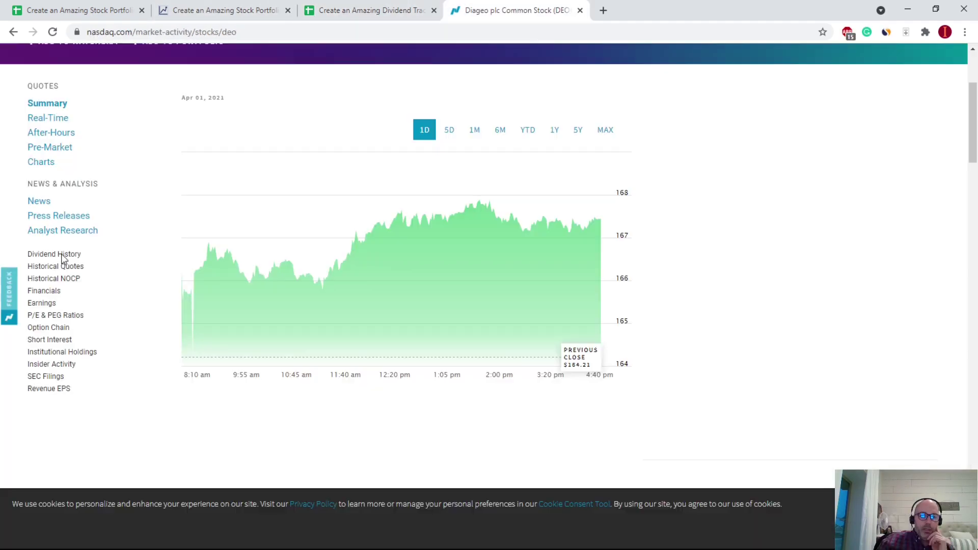
pyautogui.click(46, 256)
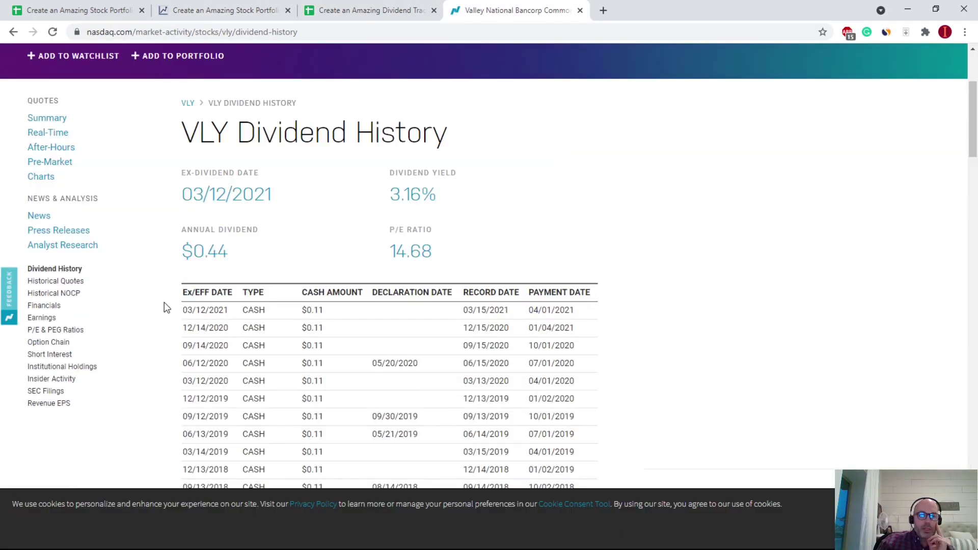
# Examine the full list of VLY dividend payments, with their dates and cash amounts per share.
pyautogui.scroll(-1, 164, 302)
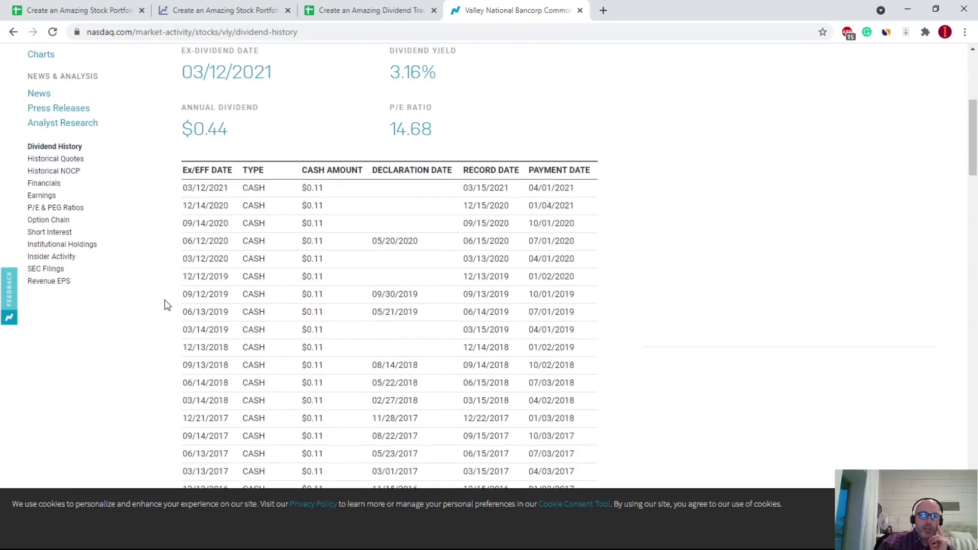
pyautogui.scroll(-2, 173, 287)
pyautogui.scroll(-20, 173, 287)
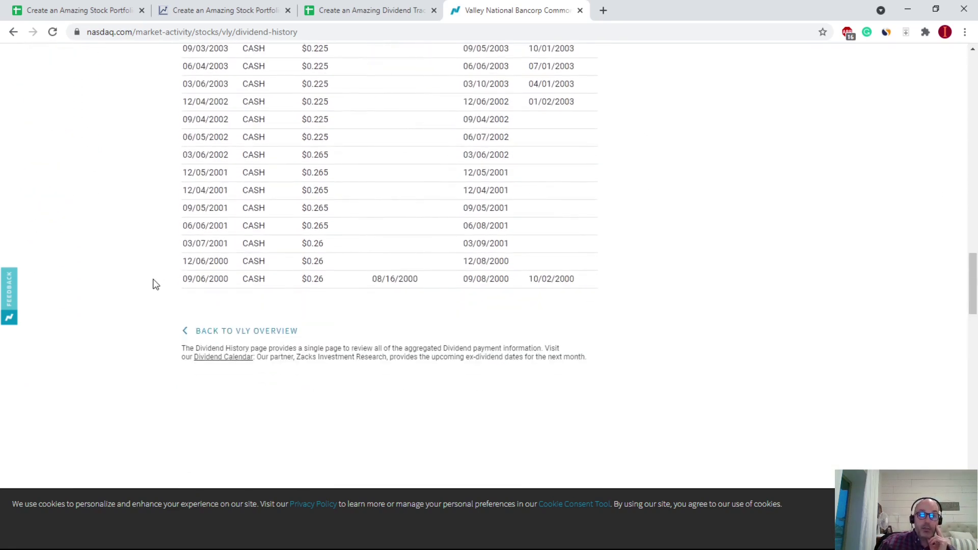
pyautogui.scroll(12, 153, 280)
pyautogui.scroll(12, 155, 288)
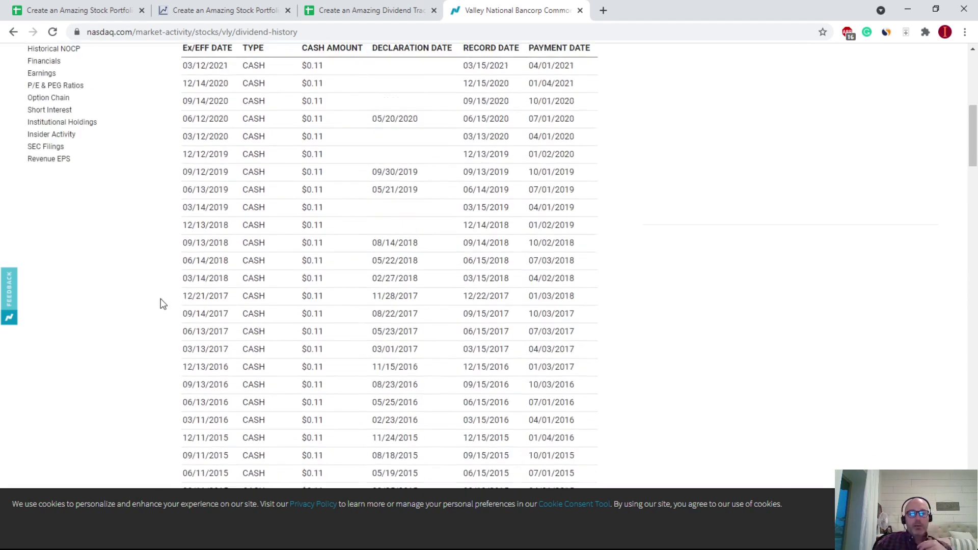
pyautogui.scroll(1, 170, 295)
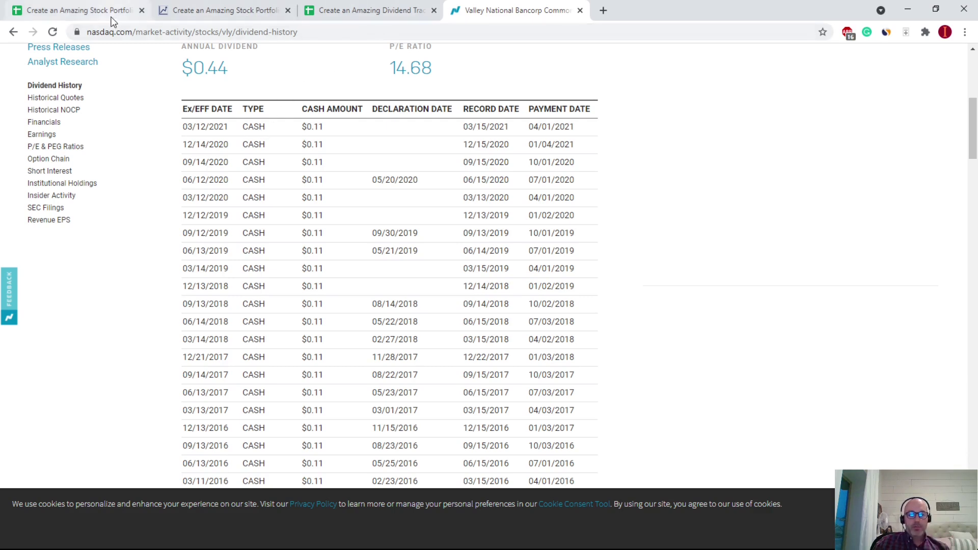
pyautogui.scroll(-1, 310, 225)
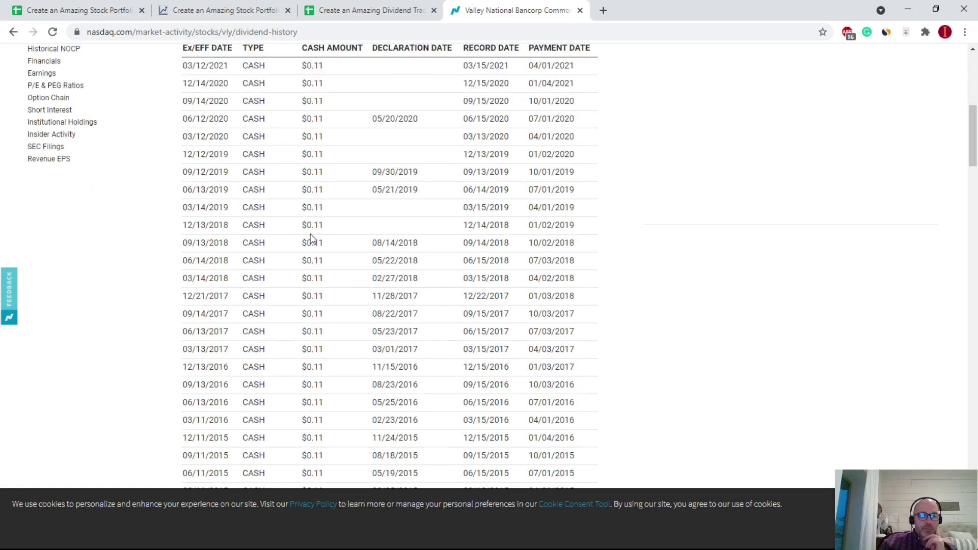
# Return to the portfolio spreadsheet and check Valley National Bancorp's purchase date and number of shares.
pyautogui.click(85, 11)
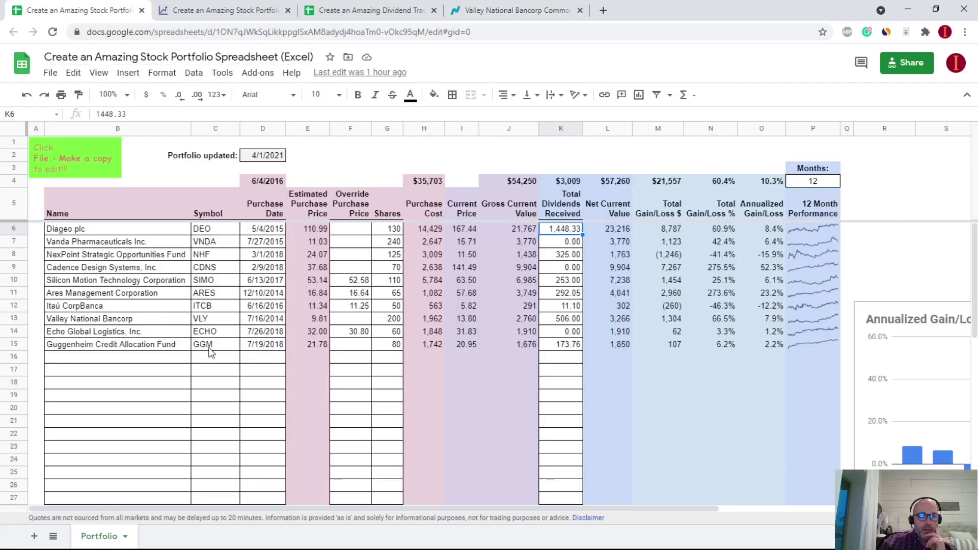
pyautogui.click(272, 320)
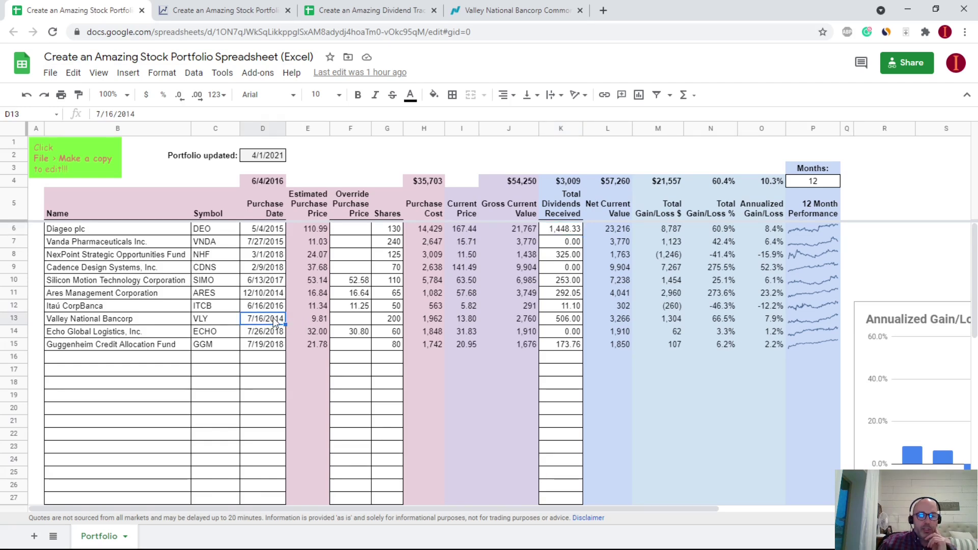
pyautogui.click(389, 321)
# On the Nasdaq VLY dividend history page, select and copy the dividend rows from 09/11/2014 up to 03/12/2021.
pyautogui.hotkey('ctrl', '4')
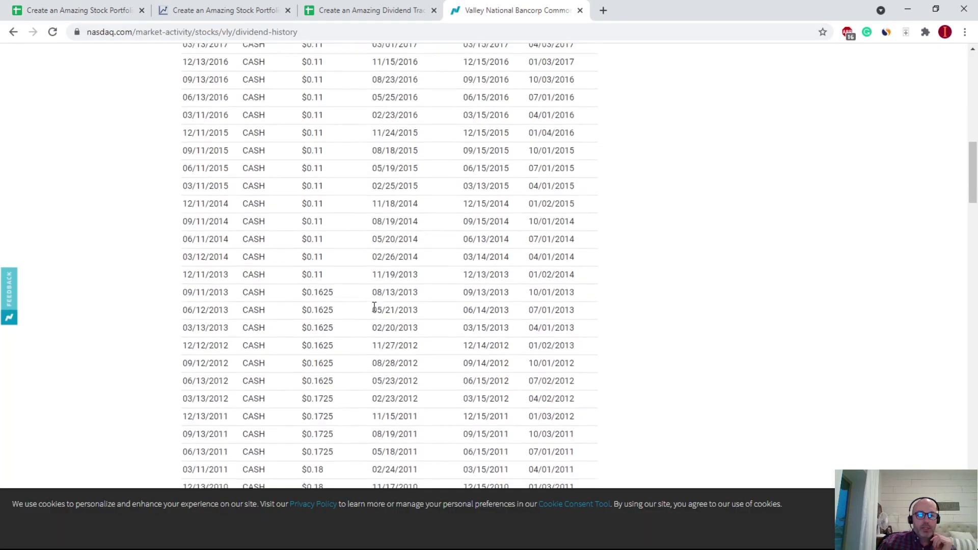
pyautogui.scroll(10, 400, 249)
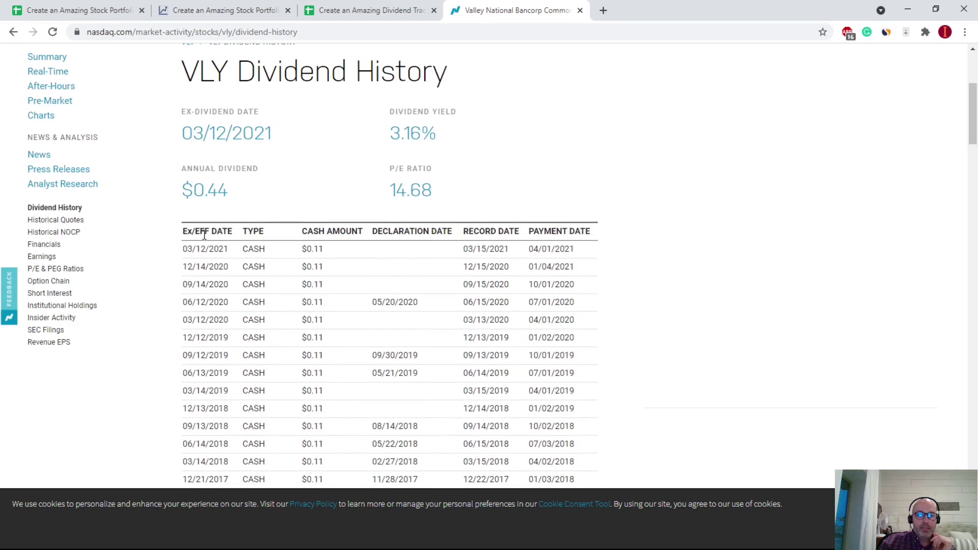
pyautogui.scroll(-7, 204, 235)
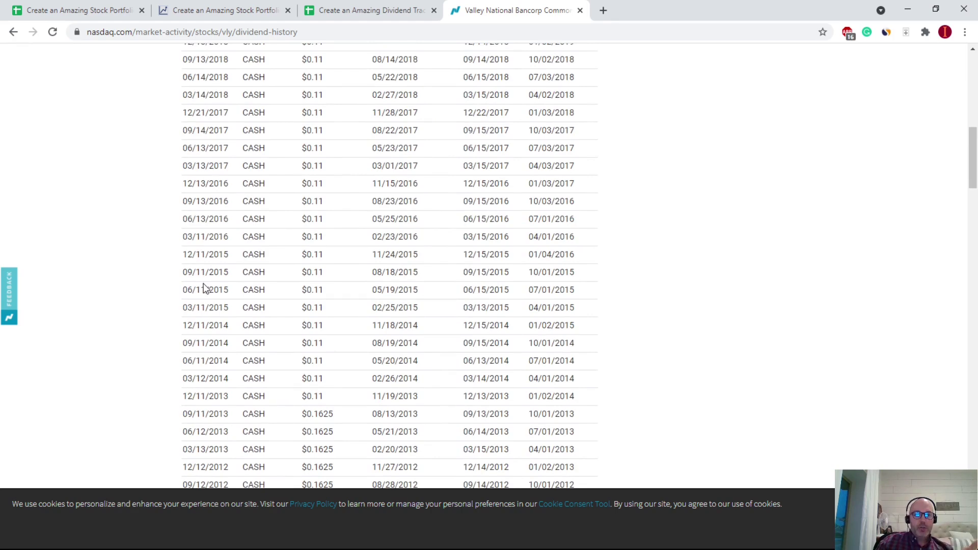
pyautogui.scroll(-3, 206, 296)
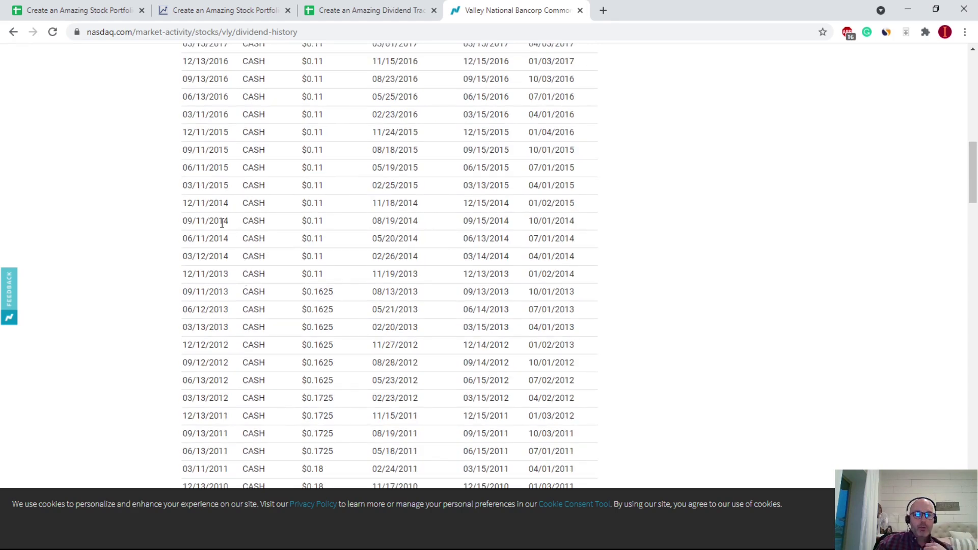
pyautogui.moveTo(183, 224); pyautogui.dragTo(194, 96)
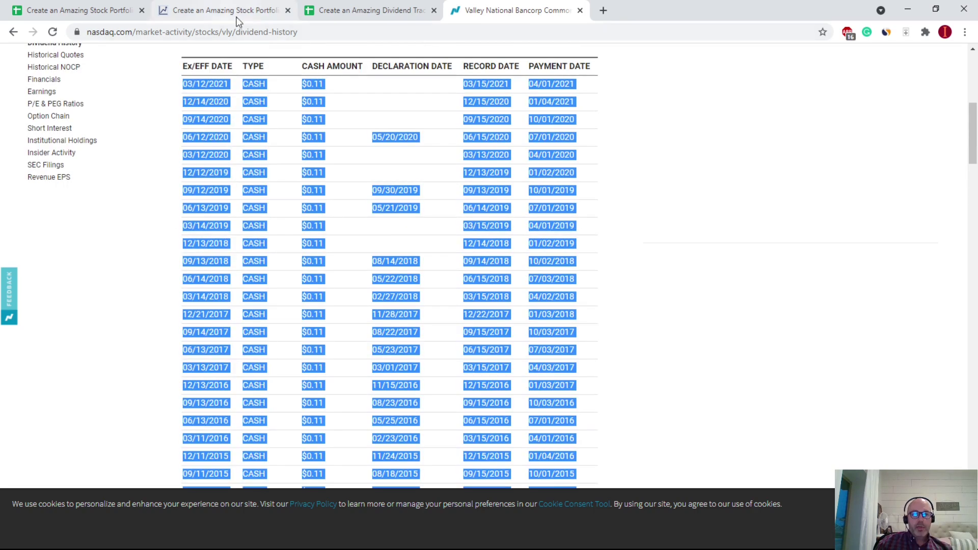
# Add a new sheet to the portfolio spreadsheet and paste the copied VLY dividend rows starting at cell B2.
pyautogui.click(61, 11)
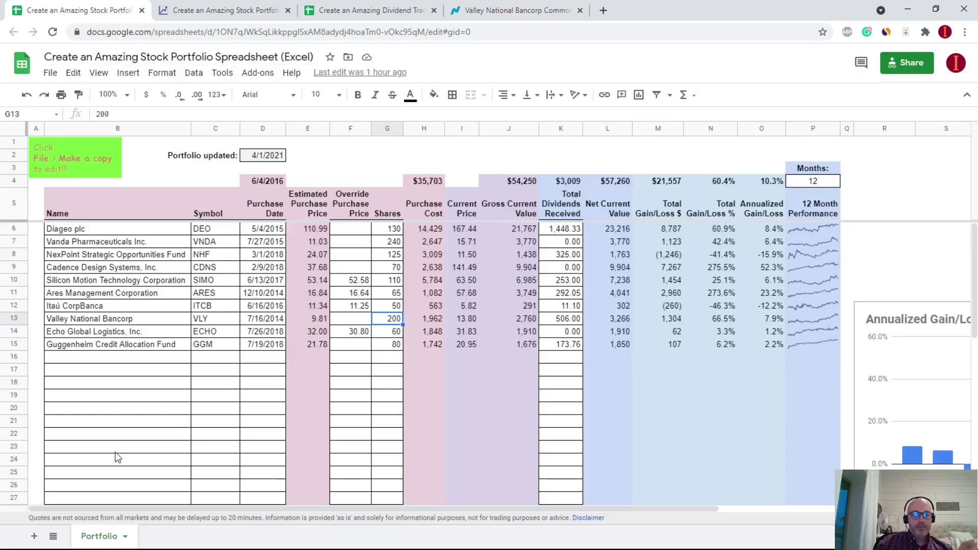
pyautogui.click(34, 536)
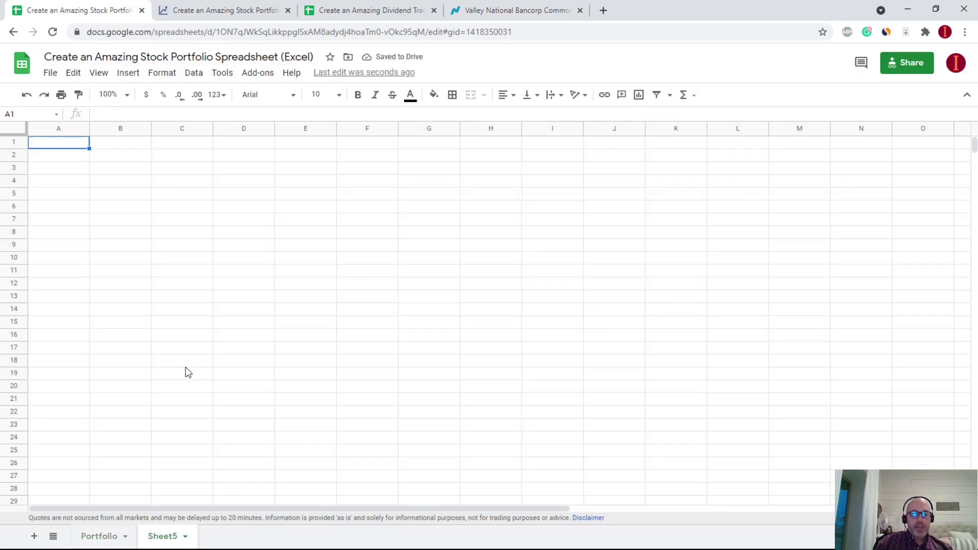
pyautogui.press('Right')
pyautogui.press('Down')
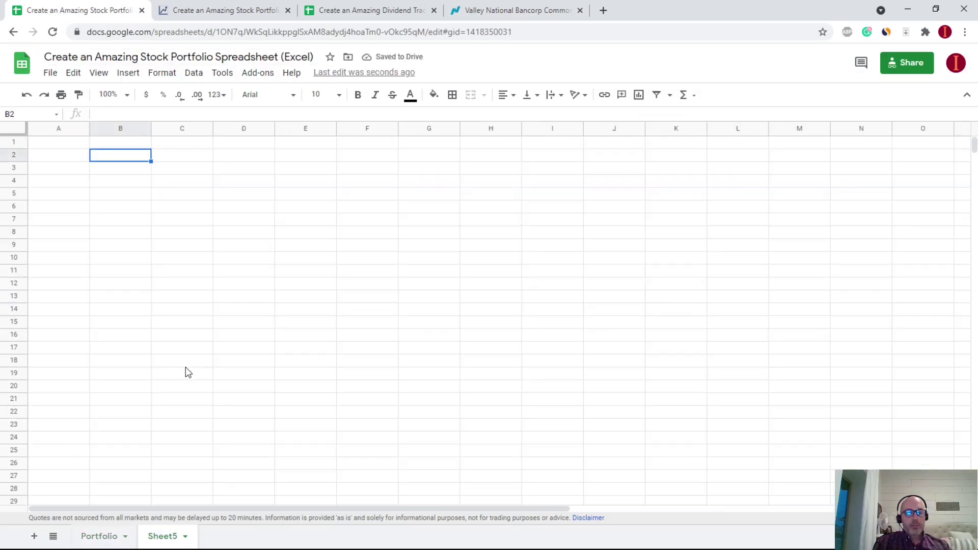
pyautogui.write('03/12/2021\tCASH\t$0.11\t\t03/15/2021\t04/01/2021 12/14/2020\tCASH\t$0.11\t\t12/15/2020\t01/04/2021 09/14/2020\tCASH\t$0.11\t\t09/15/2020\t10/01/2020 06/12/2020\tCASH\t$0.11\t05/20/2020\t06/15/2020\t07/01/2020 03/12/2020\tCASH\t$0.11\t\t03/13/2020\t04/01/2020 12/12/2019\tCASH\t$0.11\t\t12/13/2019\t01/02/2020 09/12/2019\tCASH\t$0.11\t09/30/2019\t09/13/2019\t10/01/2019 06/13/2019\tCASH\t$0.11\t05/21/2019\t06/14/2019\t07/01/2019 03/14/2019\tCASH\t$0.11\t\t03/15/2019\t04/01/2019 12/13/2018\tCASH\t$0.11\t\t12/14/2018\t01/02/2019 09/13/2018\tCASH\t$0.11\t08/14/2018\t09/14/2018\t10/02/2018 06/14/2018\tCASH\t$0.11\t05/22/2018\t06/15/2018\t07/03/2018 03/14/2018\tCASH\t$0.11\t02/27/2018\t03/15/2018\t04/02/2018 12/21/2017\tCASH\t$0.11\t11/28/2017\t12/22/2017\t01/03/2018 09/14/2017\tCASH\t$0.11\t08/22/2017\t09/15/2017\t10/02/2017 06/13/2017\tCASH\t$0.11\t05/23/2017\t06/15/2017\t07/03/2017 03/13/2017\tCASH\t$0.11\t03/01/2017\t03/15/2017\t04/03/2017 12/13/2016\tCASH\t$0.11\t11/15/2016\t12/15/2016\t01/03/2017 09/13/2016\tCASH\t$0.11\t08/23/2016\t09/15/2016\t10/03/2016 06/13/2016\tCASH\t$0.11\t05/25/2016\t06/15/2016\t07/01/2016 03/11/2016\tCASH\t$0.11\t02/23/2016\t03/15/2016\t04/01/2016 12/11/2015\tCASH\t$0.11\t11/24/2015\t12/15/2015\t01/04/2016 09/11/2015\tCASH\t$0.11\t08/18/2015\t09/15/2015\t10/01/2015 06/11/2015\tCASH\t$0.11\t05/19/2015\t06/15/2015\t07/01/2015 03/11/2015\tCASH\t$0.11\t02/25/2015\t03/13/2015\t04/01/2015 12/11/2014\tCASH\t$0.11\t11/18/2014\t12/15/2014\t01/02/2015 09/11/2014\tCASH\t$0.11\t08/19/2014\t09/15/2014\t10/01/2014')
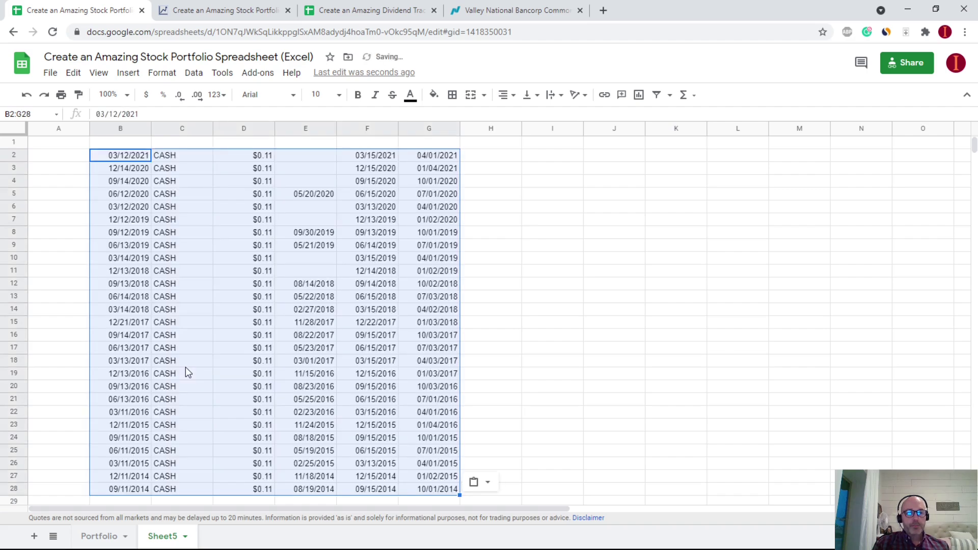
# Enter the formula =D28*200 in H28 to multiply the 09/11/2014 dividend per share by the shares owned.
pyautogui.scroll(-2, 482, 307)
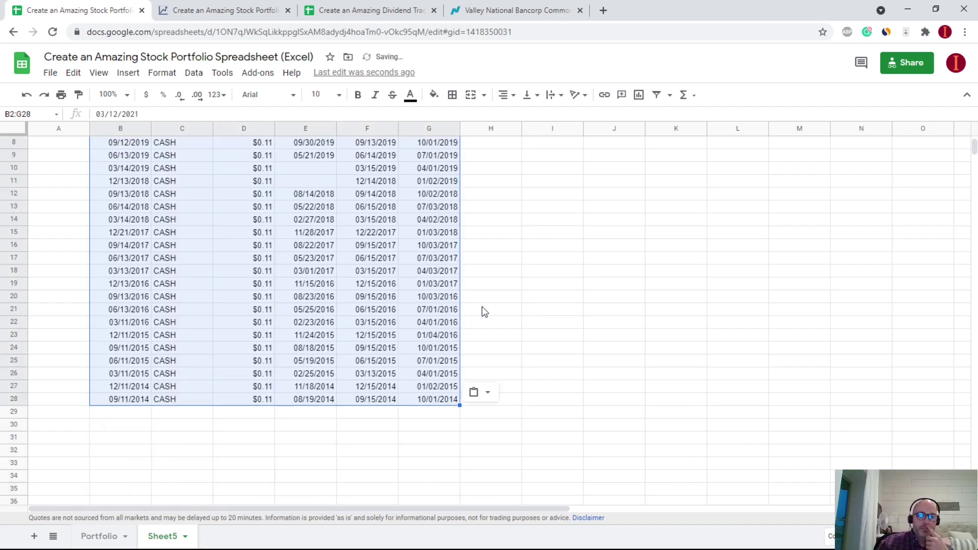
pyautogui.click(515, 403)
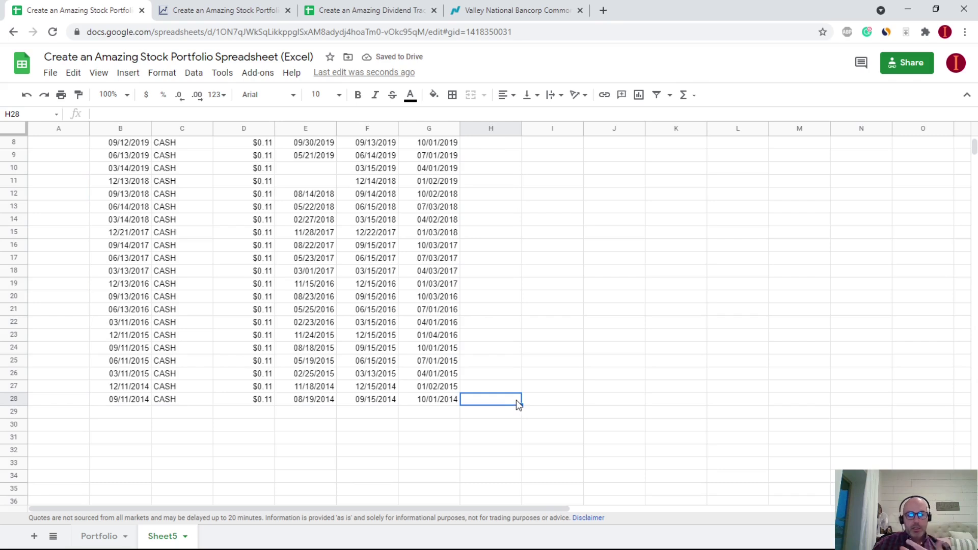
pyautogui.write('=')
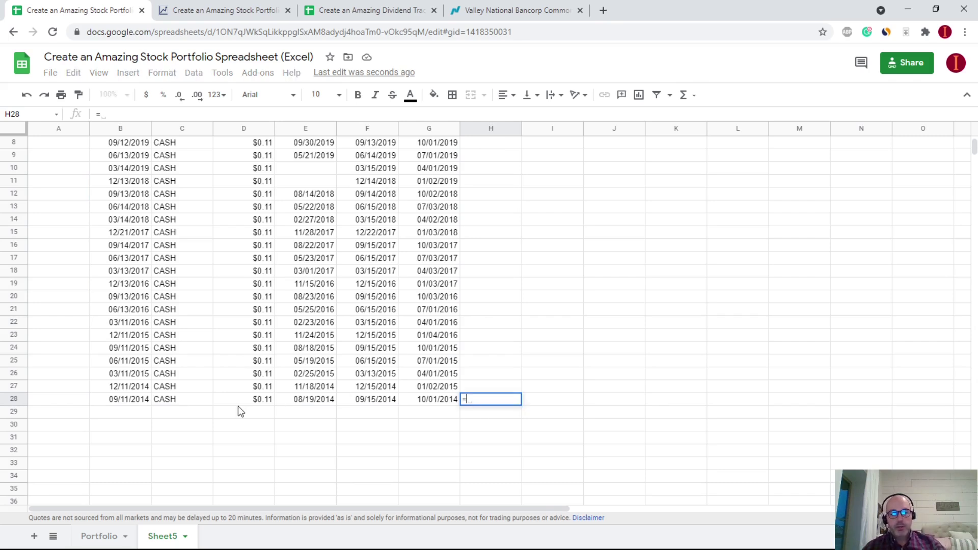
pyautogui.click(239, 402)
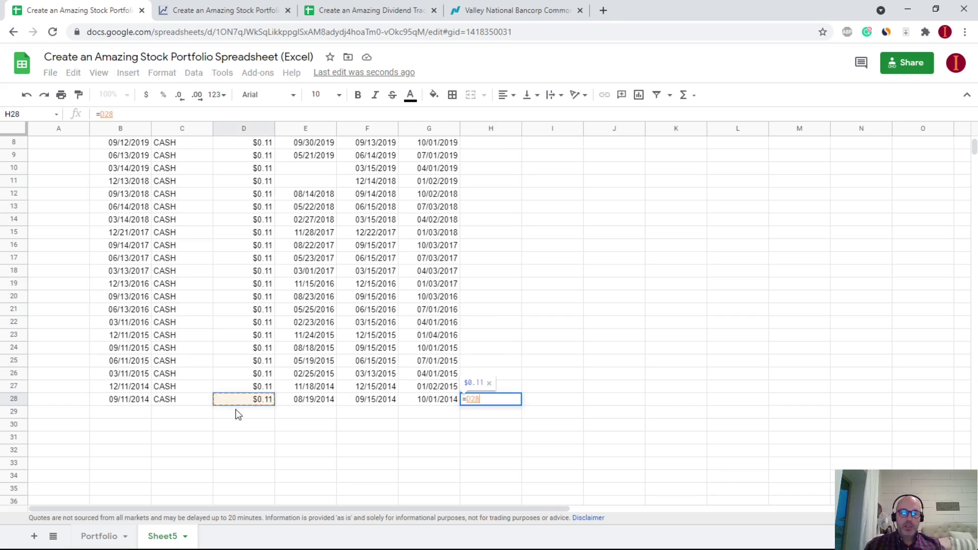
pyautogui.write('*200')
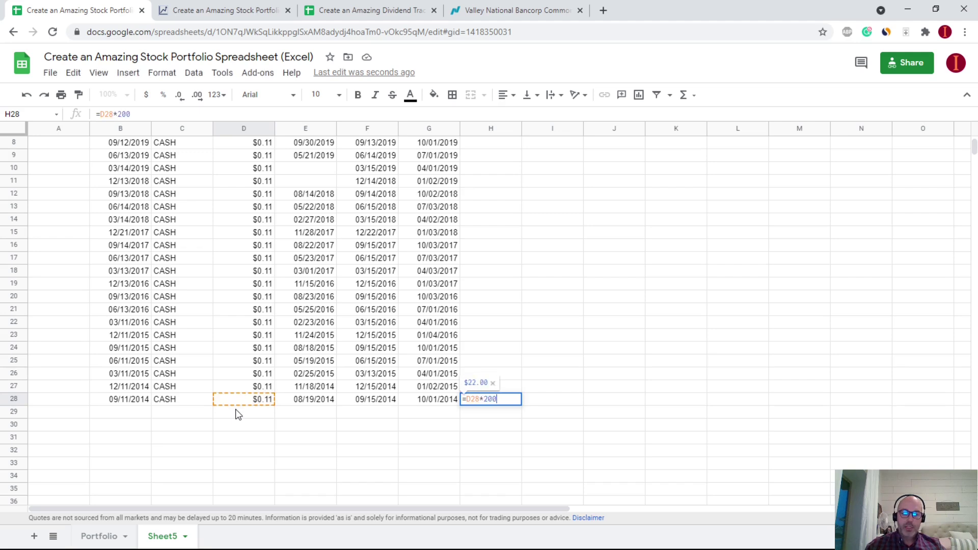
pyautogui.press('Return')
# Fill the H28 formula upward through H2 and show the list of summary calculations for the filled range.
pyautogui.click(512, 400)
pyautogui.moveTo(520, 405); pyautogui.dragTo(491, 154)
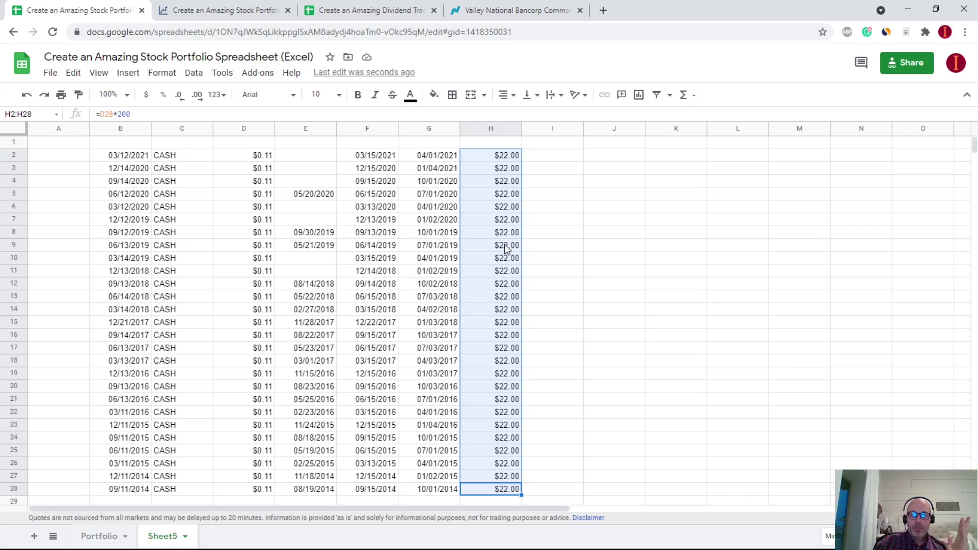
pyautogui.click(827, 535)
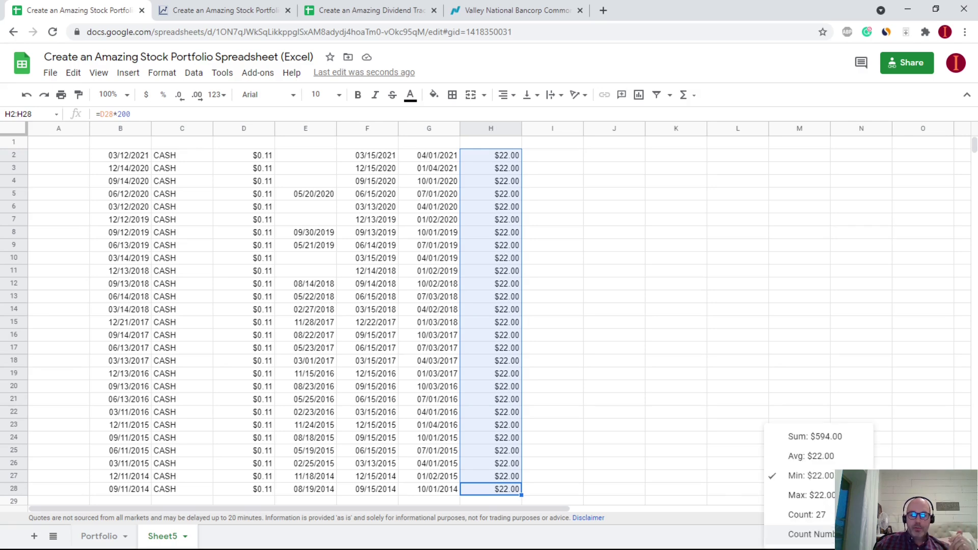
# Display the sum for H2:H28, and on the Portfolio sheet set Valley National Bancorp's Total Dividends Received in K13 to 594.
pyautogui.click(814, 437)
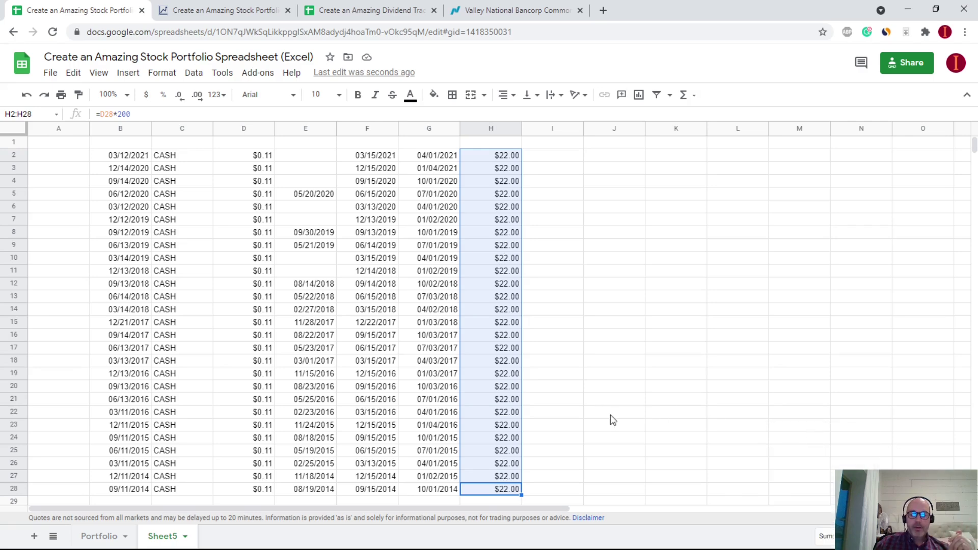
pyautogui.click(99, 536)
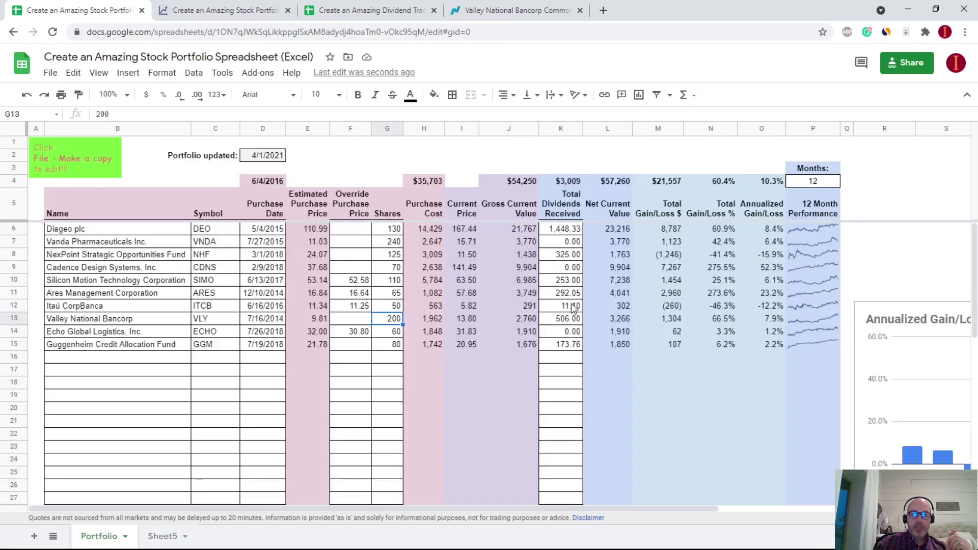
pyautogui.click(557, 321)
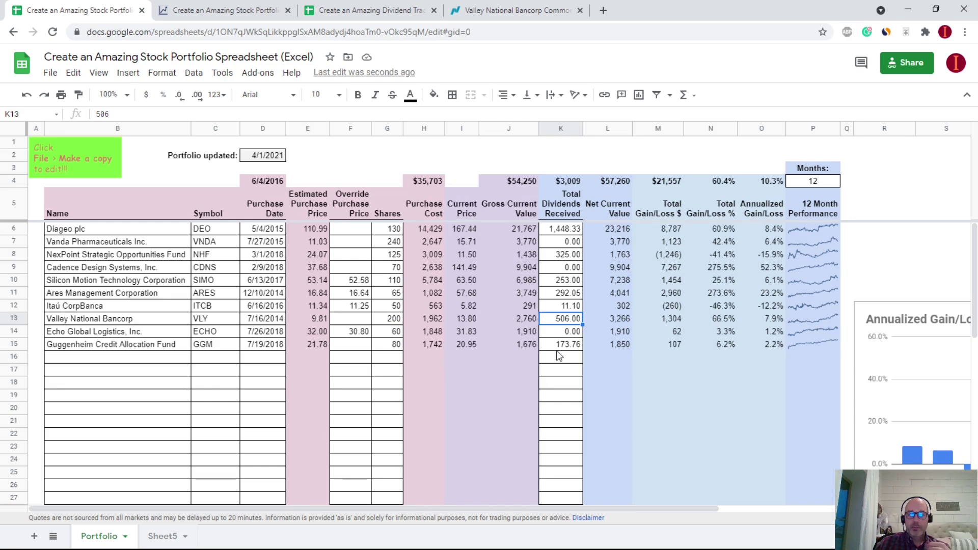
pyautogui.write('594')
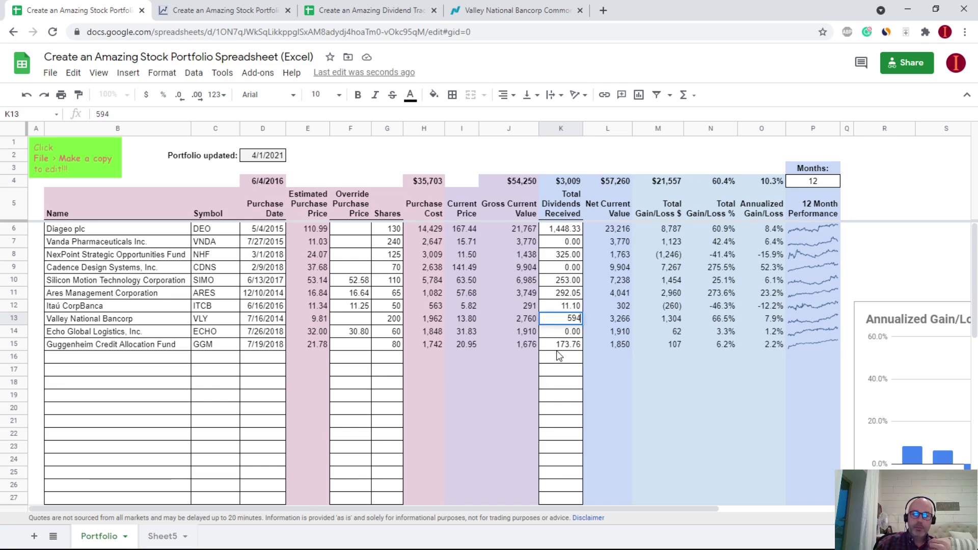
pyautogui.press('Return')
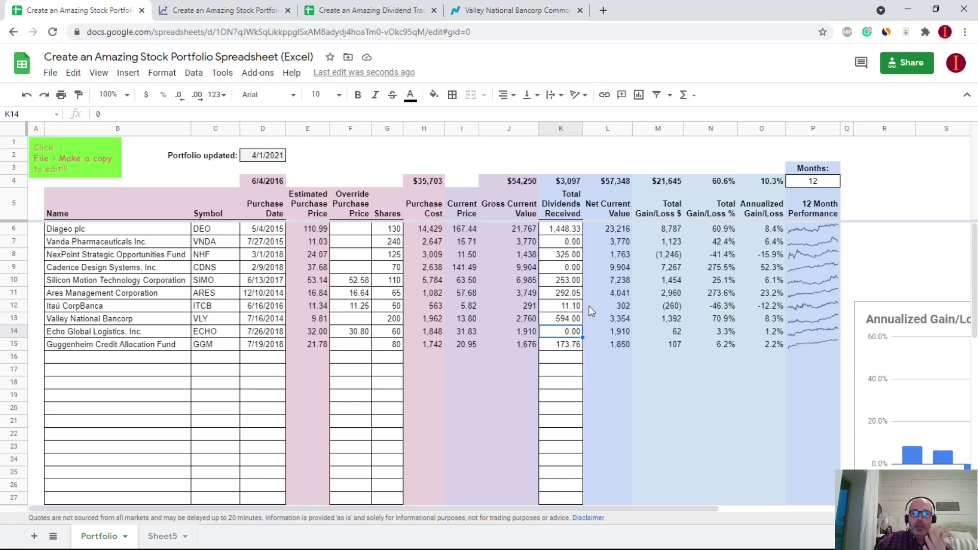
# Review the VLY dividend history on the Nasdaq page and the portfolio article's section on looking up dividend payments.
pyautogui.click(497, 15)
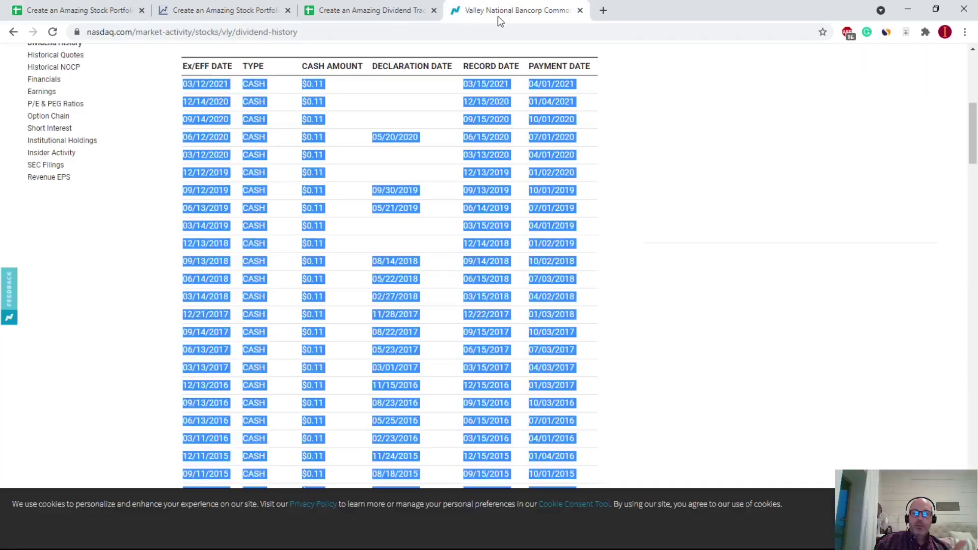
pyautogui.click(674, 218)
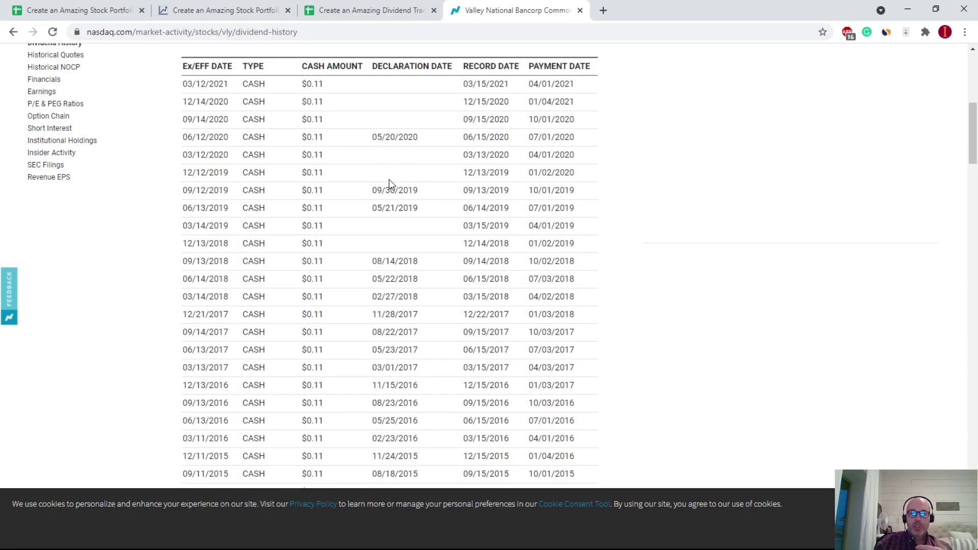
pyautogui.click(198, 14)
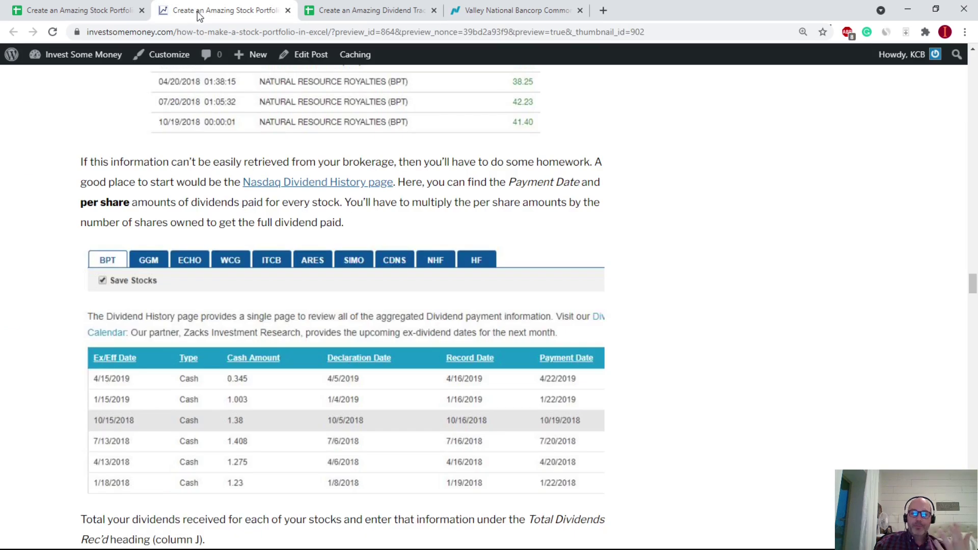
# Switch to the dividend tracking spreadsheet and examine the Investment Data entries and the Dividend Data rows from DEO down to GGM.
pyautogui.click(379, 14)
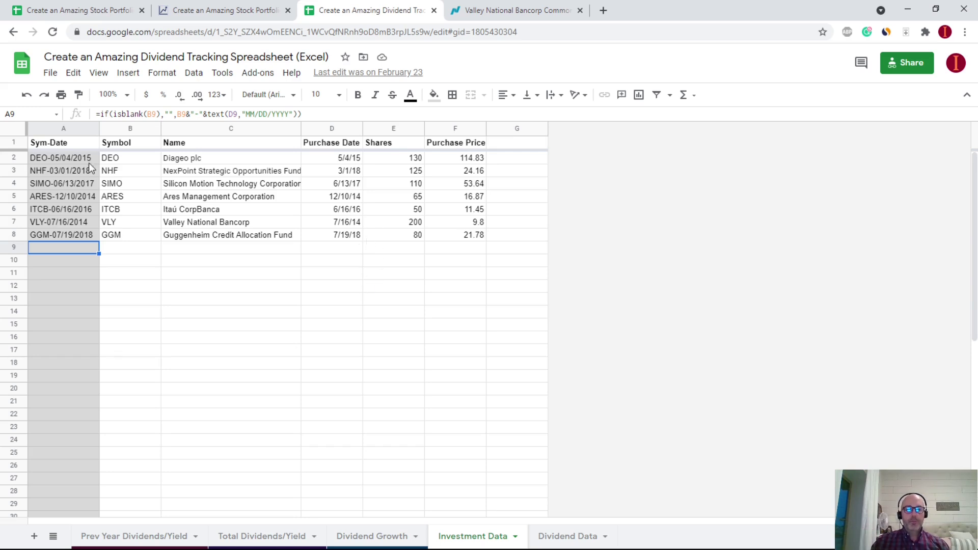
pyautogui.click(109, 162)
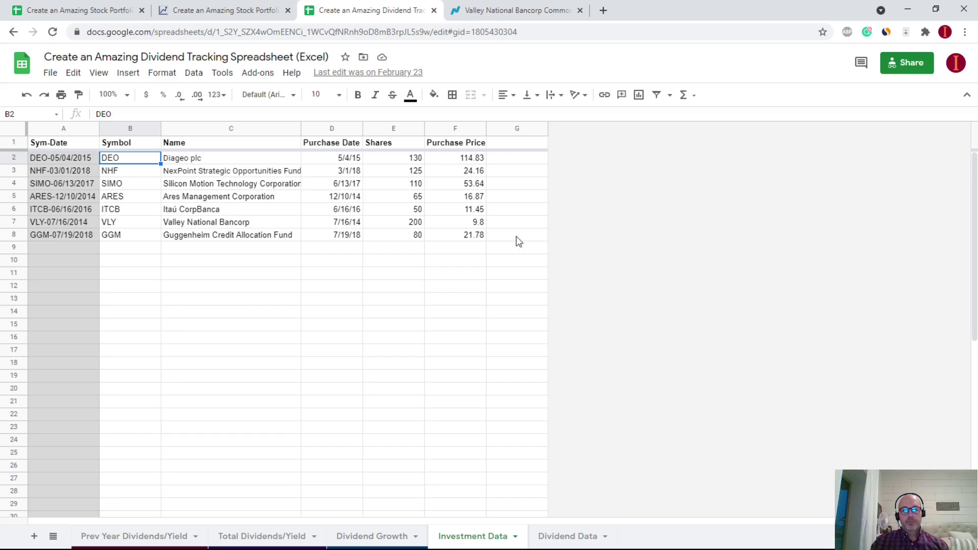
pyautogui.click(544, 537)
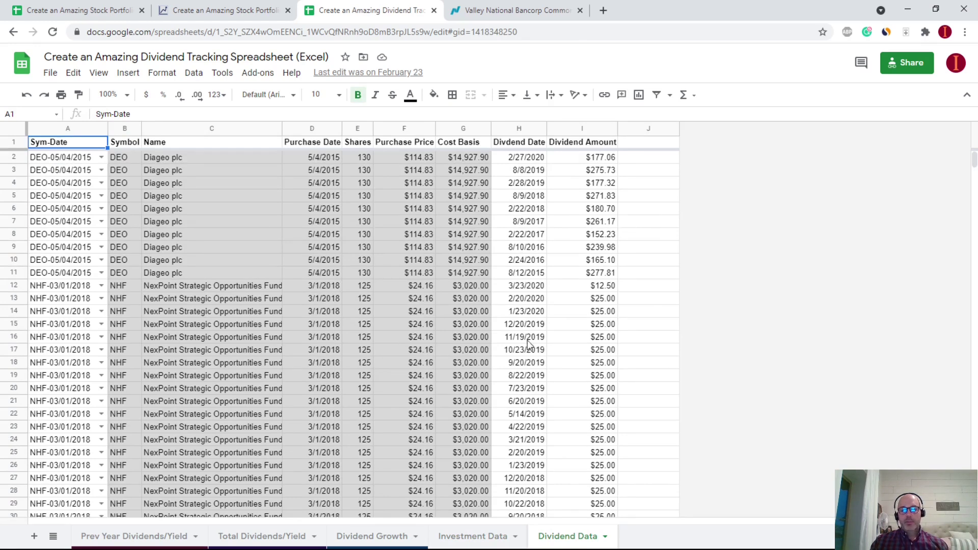
pyautogui.scroll(-6, 528, 352)
pyautogui.scroll(-5, 581, 364)
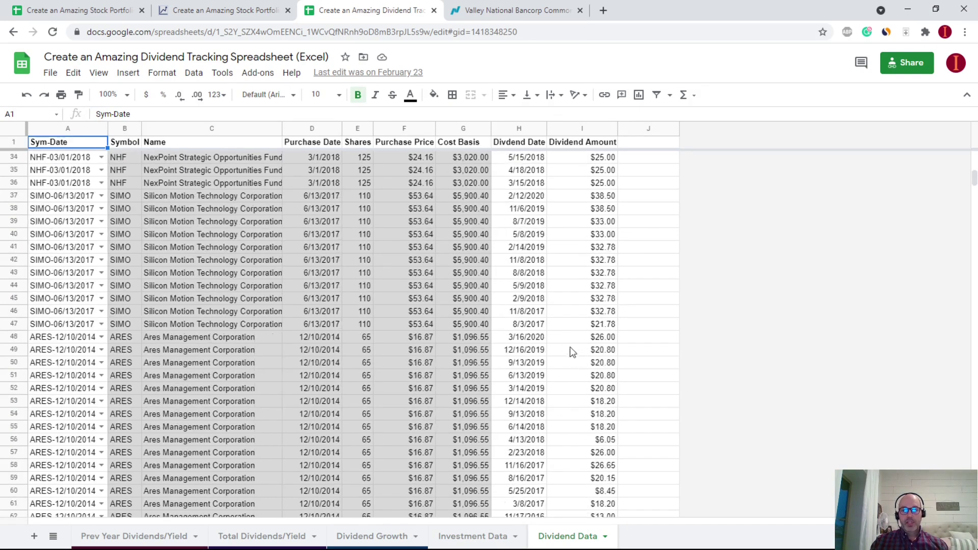
pyautogui.scroll(-10, 565, 340)
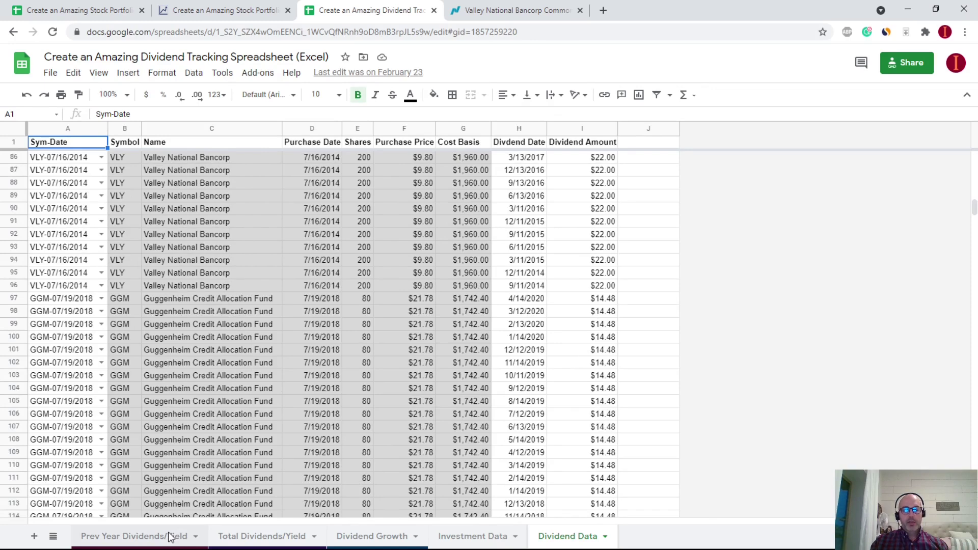
# View the Prev Year Dividends/Yield and Total Dividends/Yield summaries and open the Dividend Growth sheet.
pyautogui.click(170, 536)
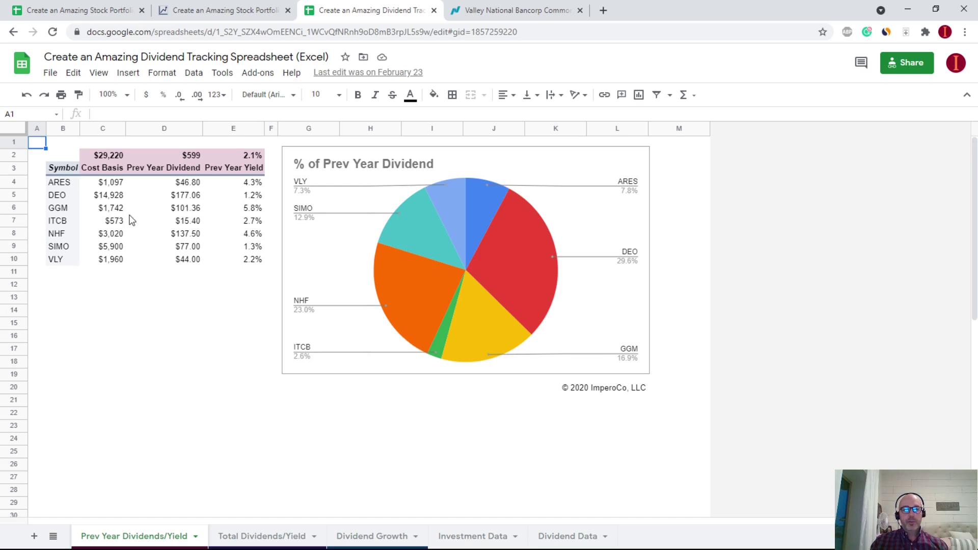
pyautogui.click(252, 535)
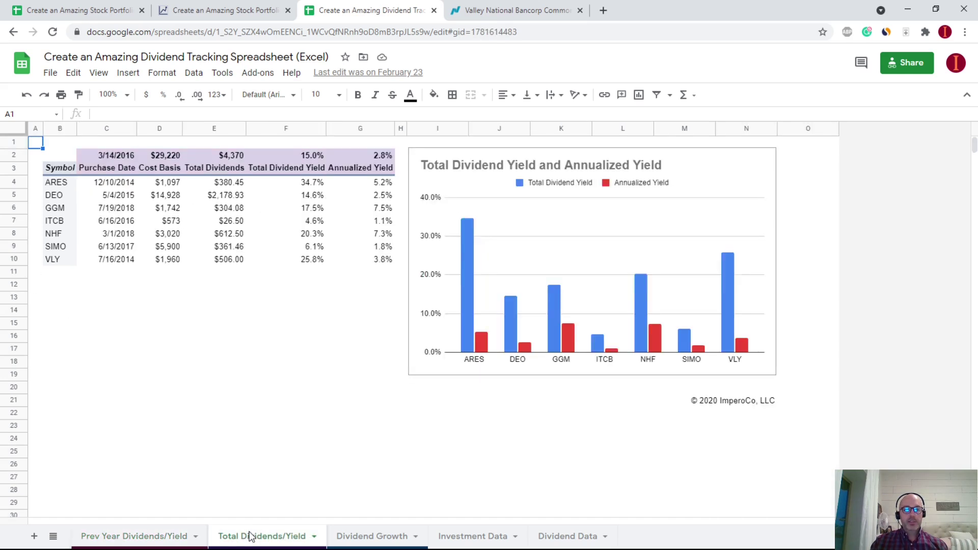
pyautogui.click(360, 536)
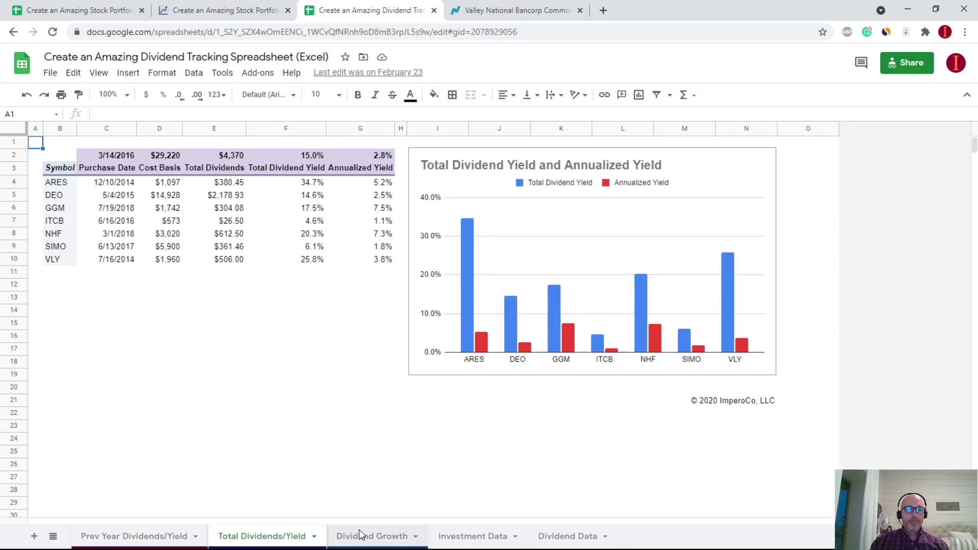